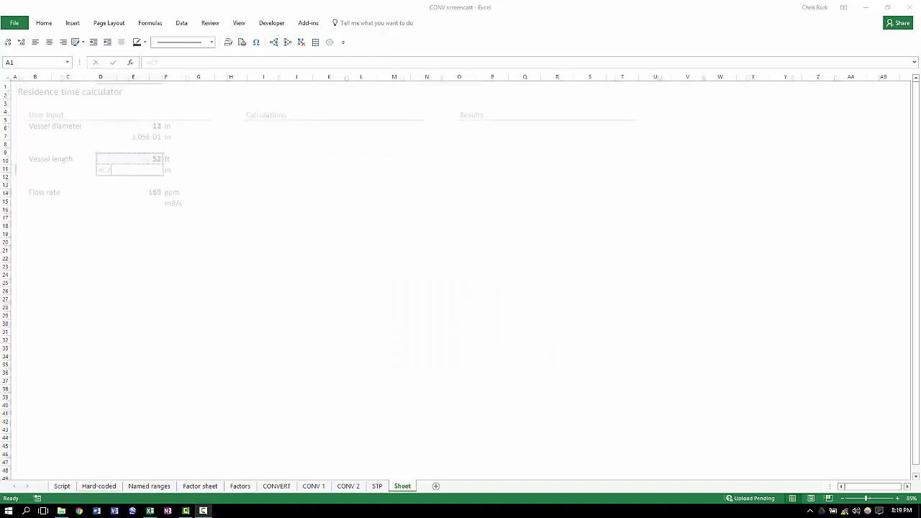
Convert the vessel length to metres in C8 by dividing C7 by 3.2808.
{"action": "type", "text": "/3.28"}
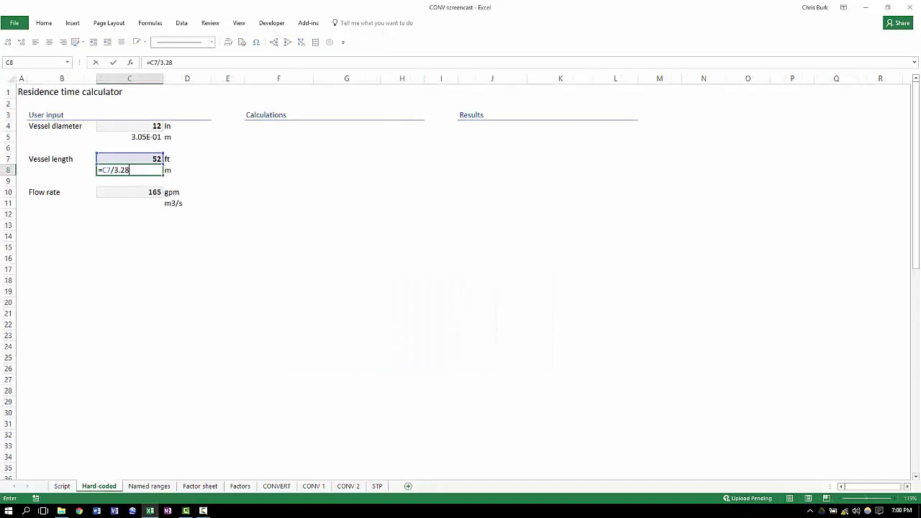
{"action": "type", "text": "08"}
{"action": "key", "text": "Return"}
Write a flow rate conversion formula in C11 that divides C10 by a hard-coded factor.
{"action": "key", "text": "Down"}
{"action": "key", "text": "Down"}
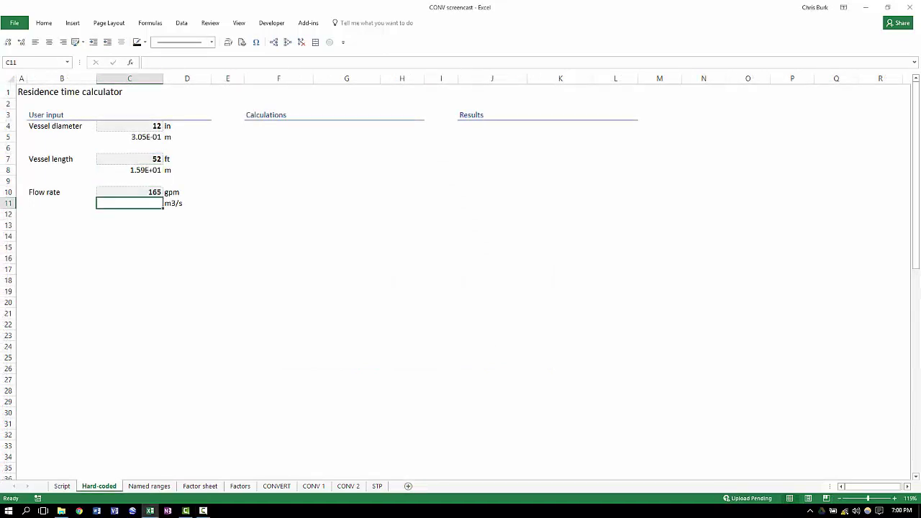
{"action": "type", "text": "="}
{"action": "key", "text": "Up"}
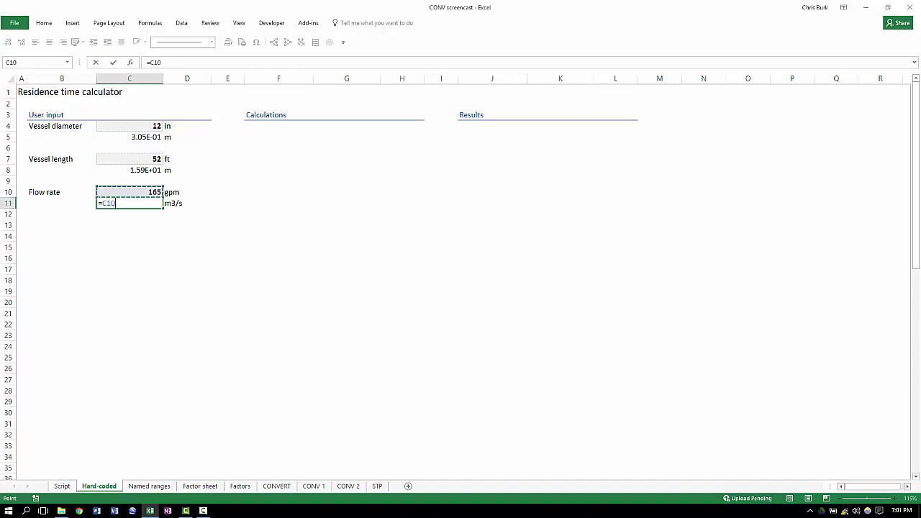
{"action": "type", "text": "/6"}
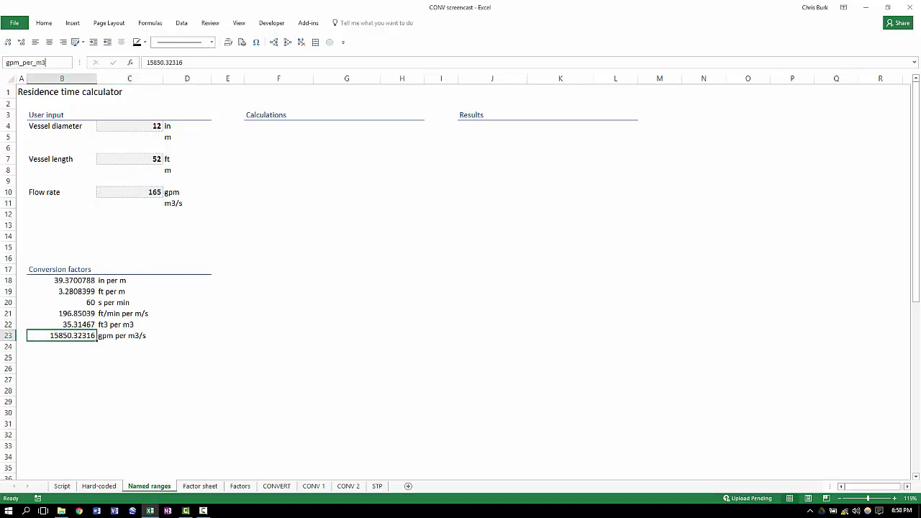
Name the gpm per m3/s conversion factor in B23 as gpm_per_m3_s.
{"action": "type", "text": "_s"}
{"action": "key", "text": "Return"}
Convert the vessel diameter to metres in C5 with the formula =C4/in_per_m.
{"action": "key", "text": "Right"}
{"action": "key", "text": "Up"}
{"action": "key", "text": "Up"}
{"action": "key", "text": "Up"}
{"action": "key", "text": "Up"}
{"action": "key", "text": "Up"}
{"action": "key", "text": "Up"}
{"action": "key", "text": "Up"}
{"action": "key", "text": "Up"}
{"action": "key", "text": "Up"}
{"action": "key", "text": "Up"}
{"action": "key", "text": "Up"}
{"action": "key", "text": "Up"}
{"action": "key", "text": "Up"}
{"action": "key", "text": "Up"}
{"action": "key", "text": "Up"}
{"action": "key", "text": "Up"}
{"action": "key", "text": "Up"}
{"action": "key", "text": "Up"}
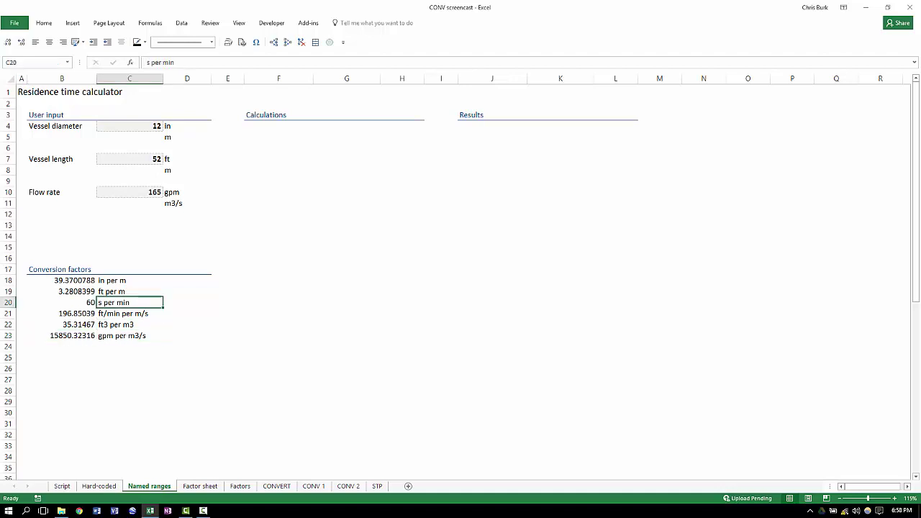
{"action": "type", "text": "="}
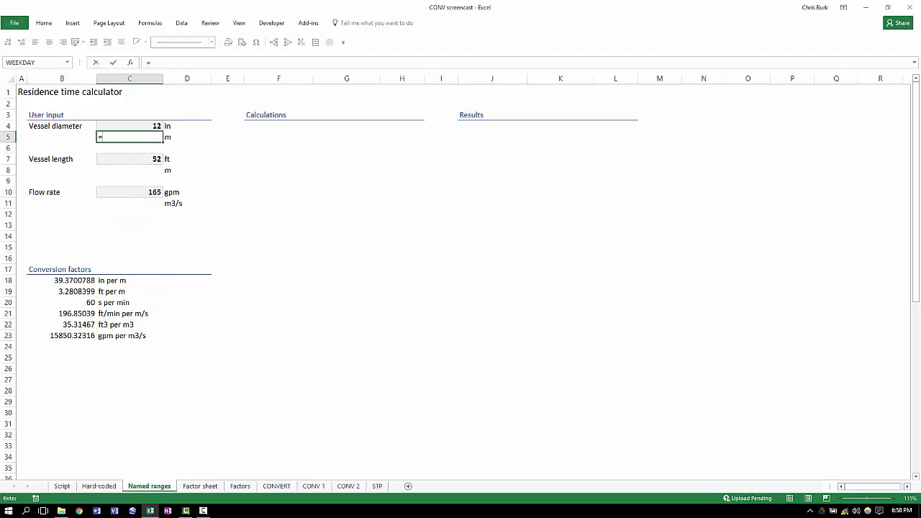
{"action": "key", "text": "Up"}
{"action": "type", "text": "/in"}
{"action": "key", "text": "Tab"}
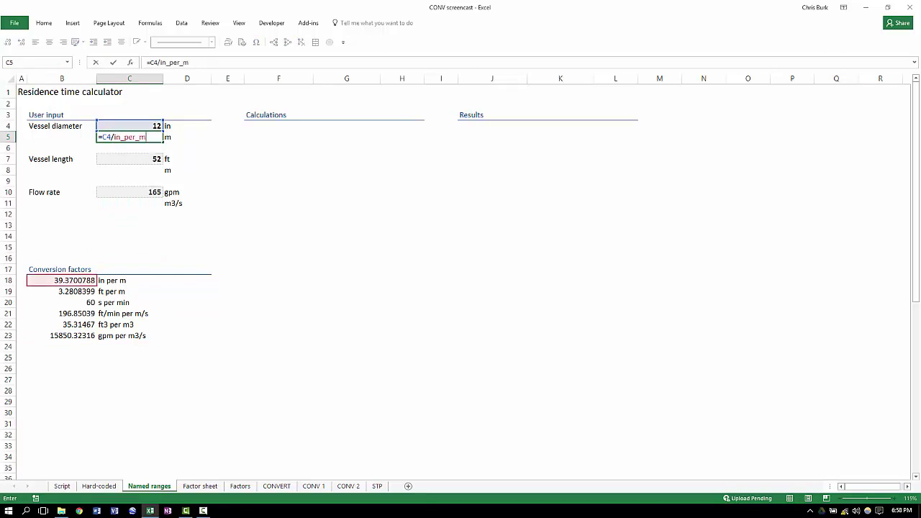
{"action": "key", "text": "Return"}
Convert the vessel length to metres in C8 by dividing C7 by the named feet conversion factor.
{"action": "key", "text": "Down"}
{"action": "key", "text": "Down"}
{"action": "type", "text": "="}
{"action": "key", "text": "Up"}
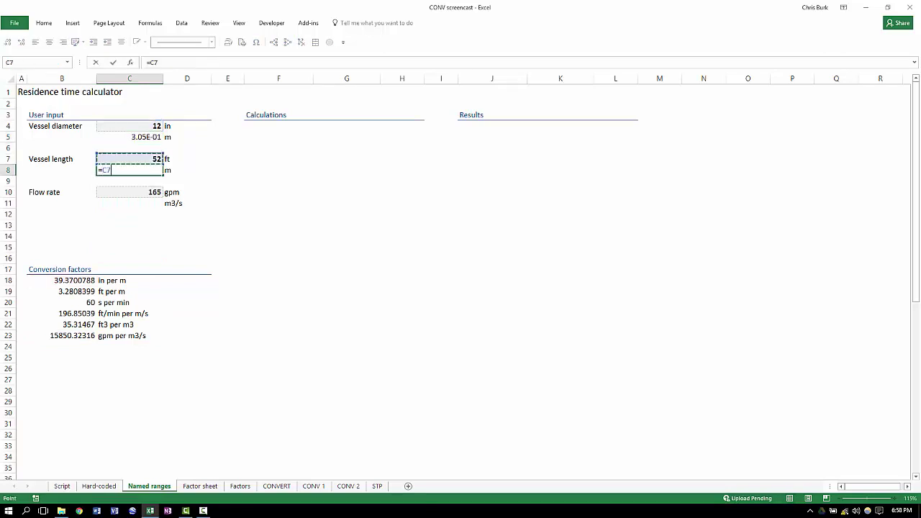
{"action": "type", "text": "/ft"}
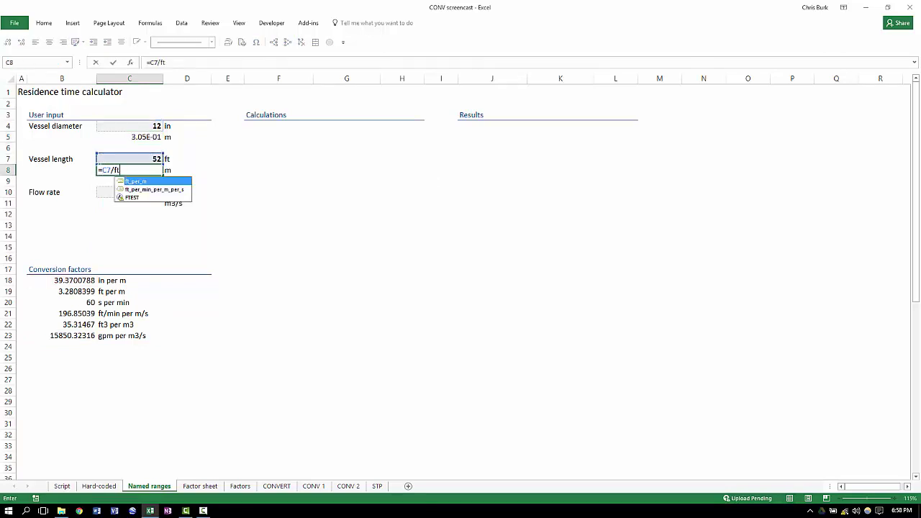
{"action": "key", "text": "BackSpace"}
{"action": "key", "text": "BackSpace"}
{"action": "type", "text": "_ft"}
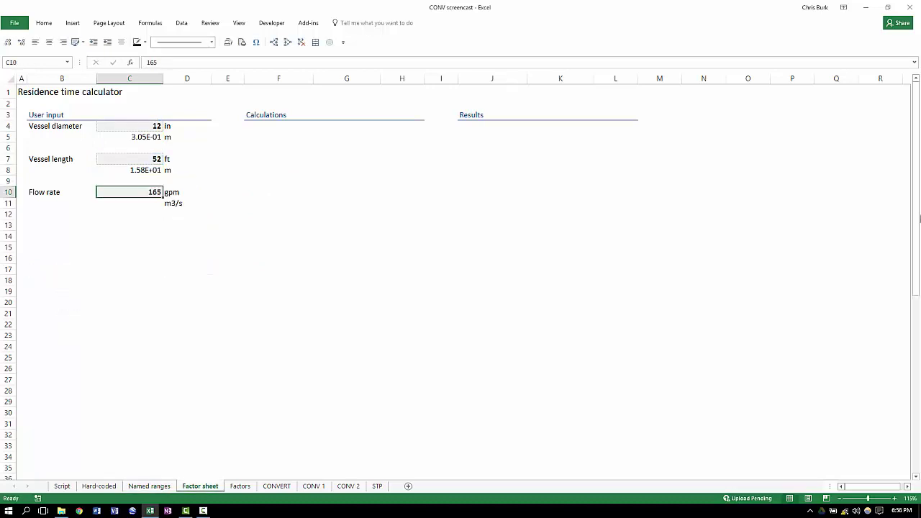
Convert the flow rate to m3/s in C11 of the Factor sheet with the formula =C10/_gal*_min.
{"action": "key", "text": "Down"}
{"action": "type", "text": "="}
{"action": "key", "text": "Up"}
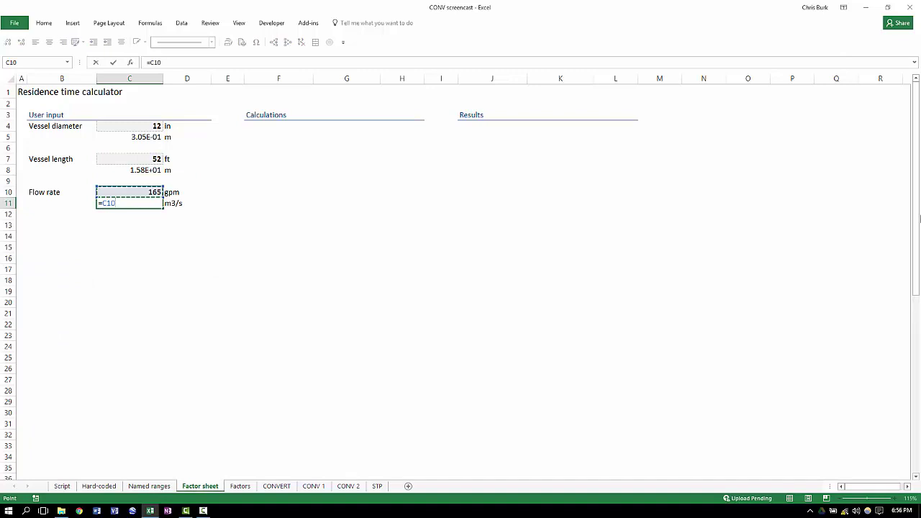
{"action": "type", "text": "/_"}
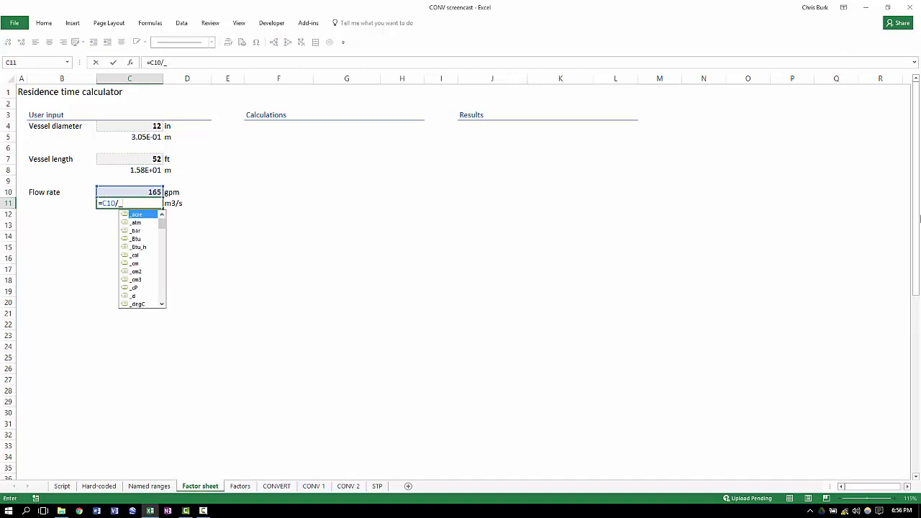
{"action": "type", "text": "gal"}
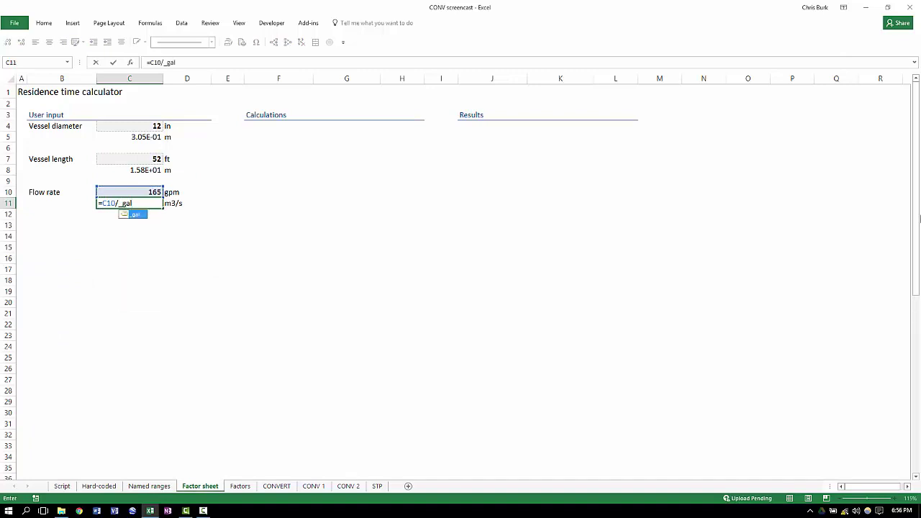
{"action": "type", "text": "/"}
{"action": "type", "text": "_"}
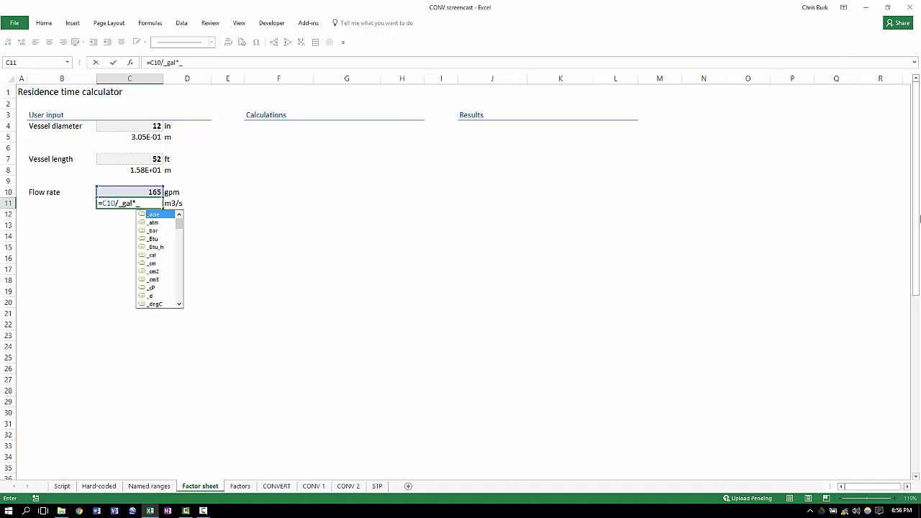
{"action": "type", "text": "min"}
{"action": "key", "text": "Return"}
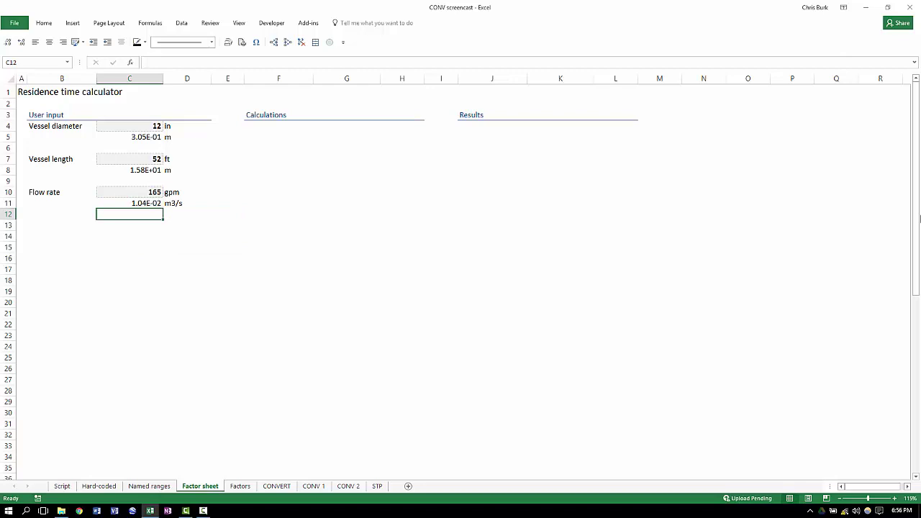
Look through the tables on the Factors sheet and the defined unit names in the Name Manager.
{"action": "left_click", "coordinate": [241, 488]}
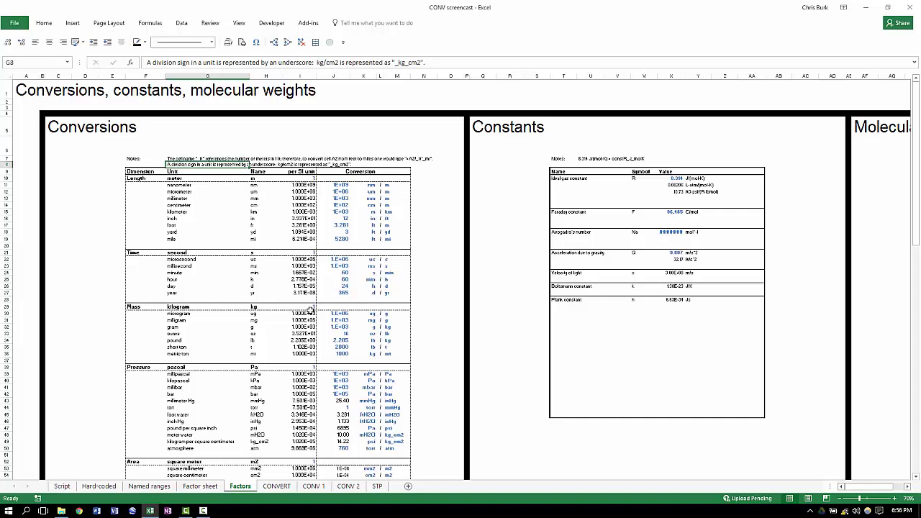
{"action": "scroll", "coordinate": [310, 309], "scroll_direction": "down", "scroll_amount": 3}
{"action": "scroll", "coordinate": [311, 309], "scroll_direction": "down", "scroll_amount": 10}
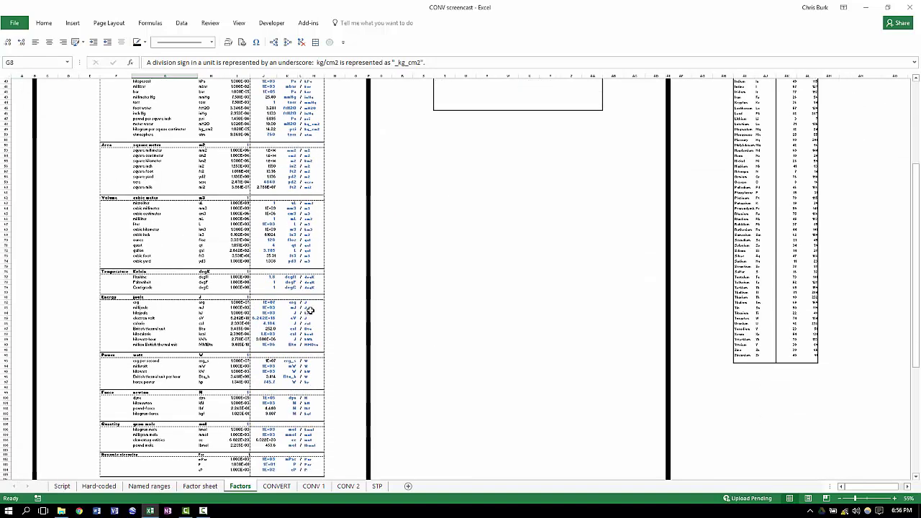
{"action": "scroll", "coordinate": [311, 309], "scroll_direction": "down", "scroll_amount": 2}
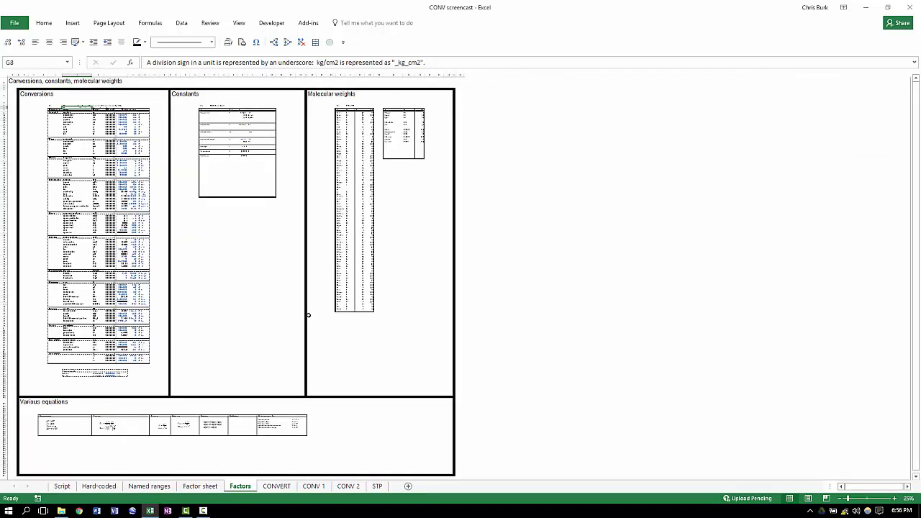
{"action": "left_click", "coordinate": [228, 42]}
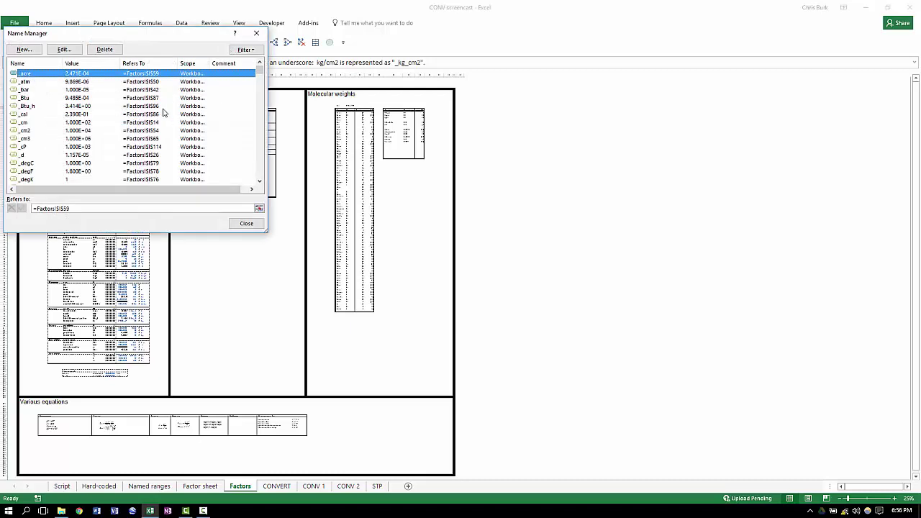
{"action": "scroll", "coordinate": [164, 113], "scroll_direction": "down", "scroll_amount": 10}
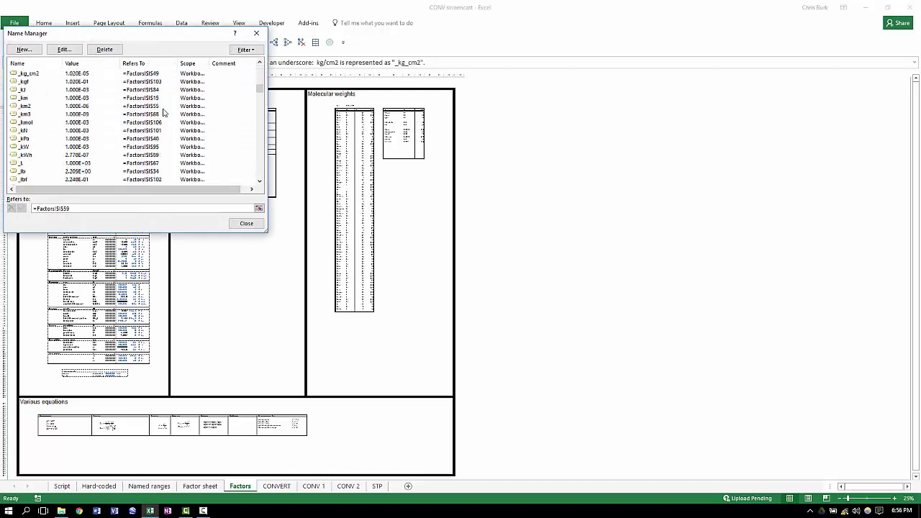
{"action": "scroll", "coordinate": [164, 113], "scroll_direction": "down", "scroll_amount": 15}
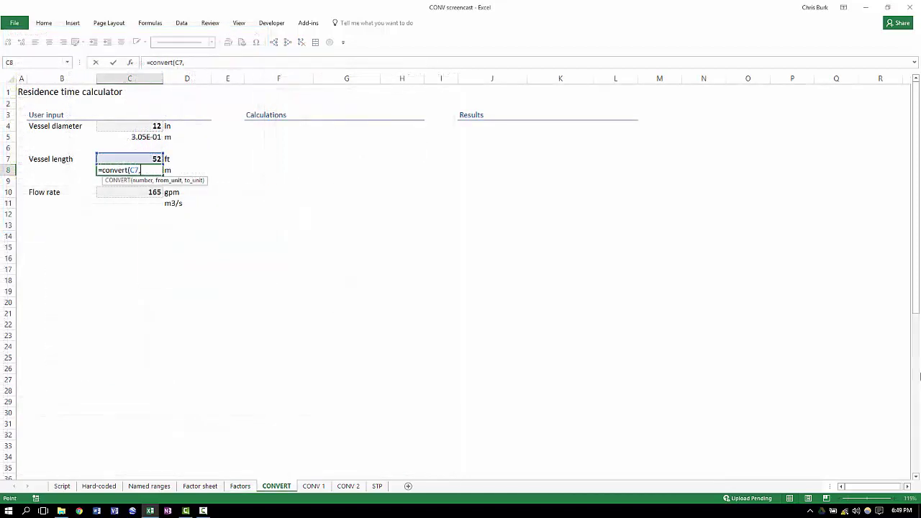
Complete the vessel length conversion in C8 of the CONVERT sheet as =CONVERT(C7,D7,D8).
{"action": "type", "text": ",D7"}
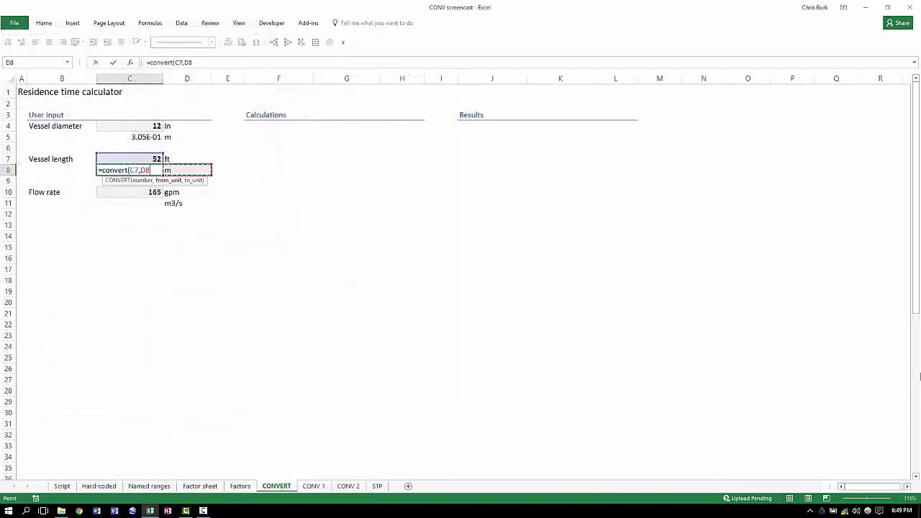
{"action": "type", "text": ",D8)"}
{"action": "key", "text": "Return"}
Try to convert the flow rate in C11 with CONVERT, using C10 and the units in D10 and D11.
{"action": "key", "text": "Down"}
{"action": "key", "text": "Down"}
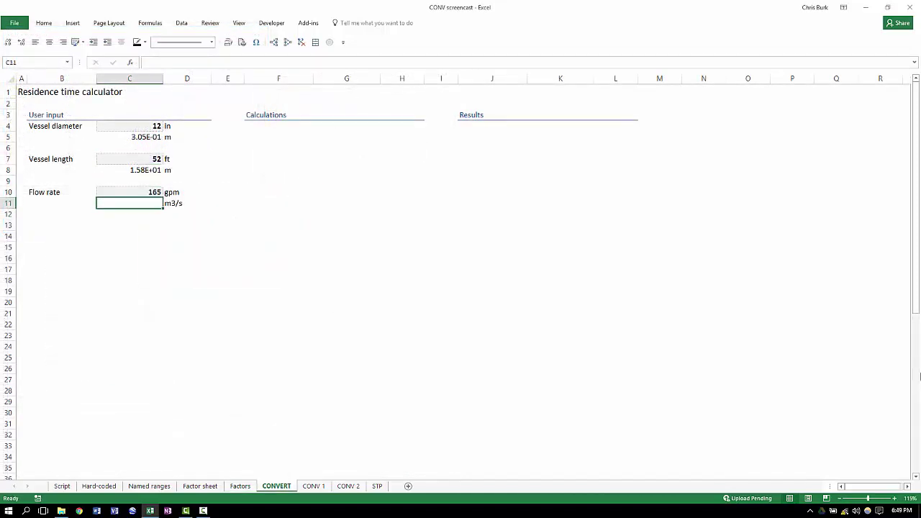
{"action": "type", "text": "=convert("}
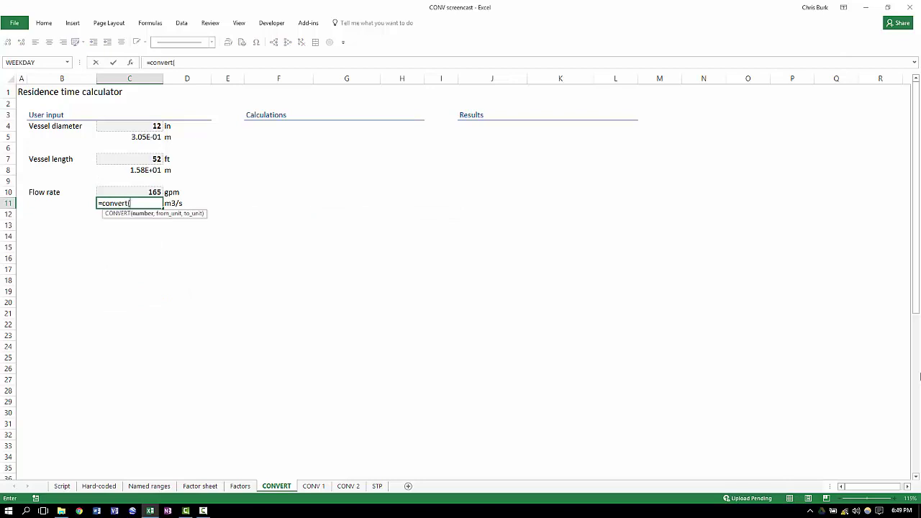
{"action": "key", "text": "Up"}
{"action": "type", "text": ","}
{"action": "key", "text": "Up"}
{"action": "key", "text": "Right"}
{"action": "type", "text": ","}
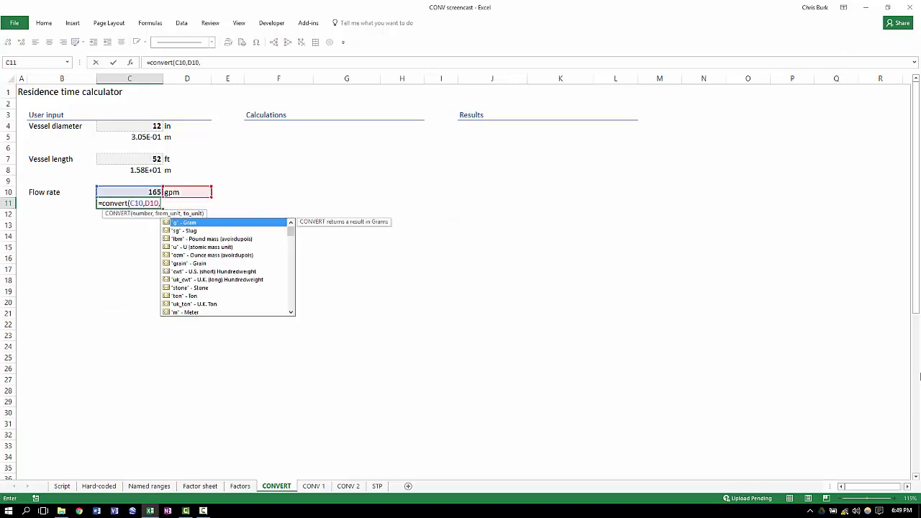
{"action": "key", "text": "Right"}
{"action": "key", "text": "Return"}
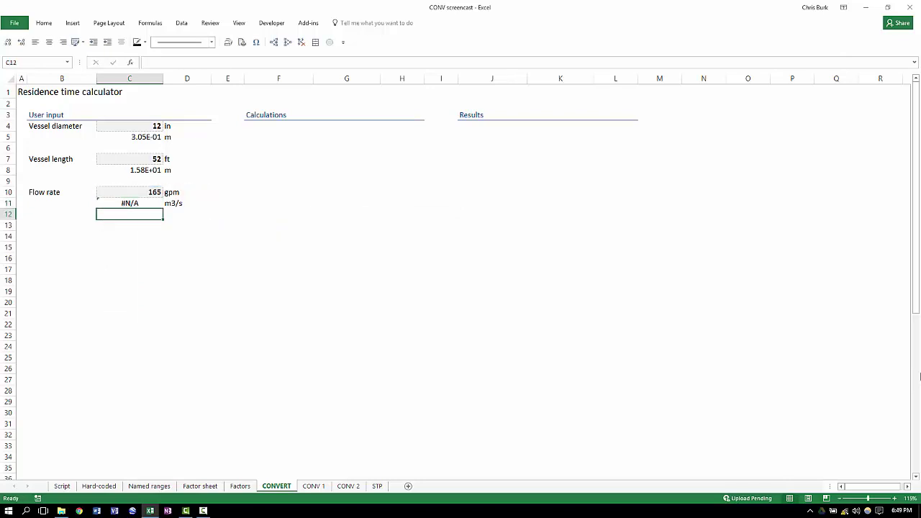
Change the flow rate's input unit in D10 to gal/min.
{"action": "key", "text": "Up"}
{"action": "key", "text": "Up"}
{"action": "key", "text": "Right"}
{"action": "type", "text": "gal/min"}
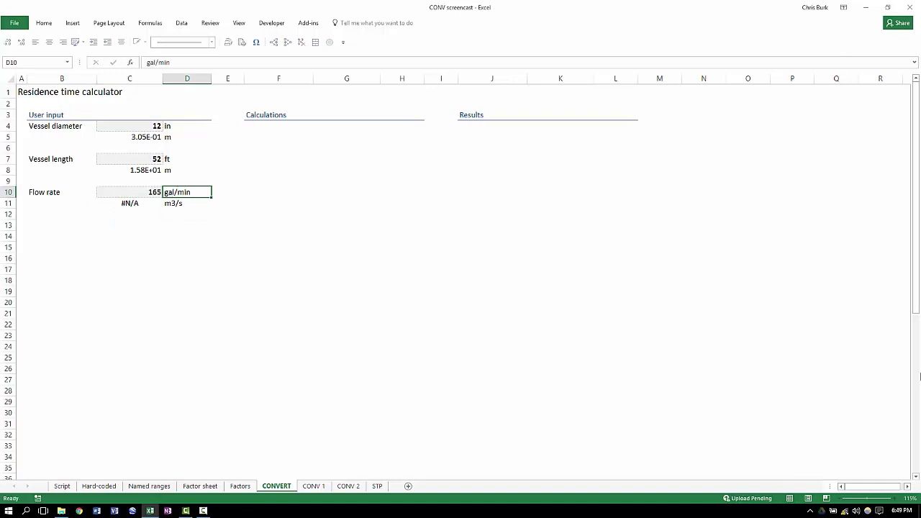
{"action": "key", "text": "Return"}
{"action": "key", "text": "Up"}
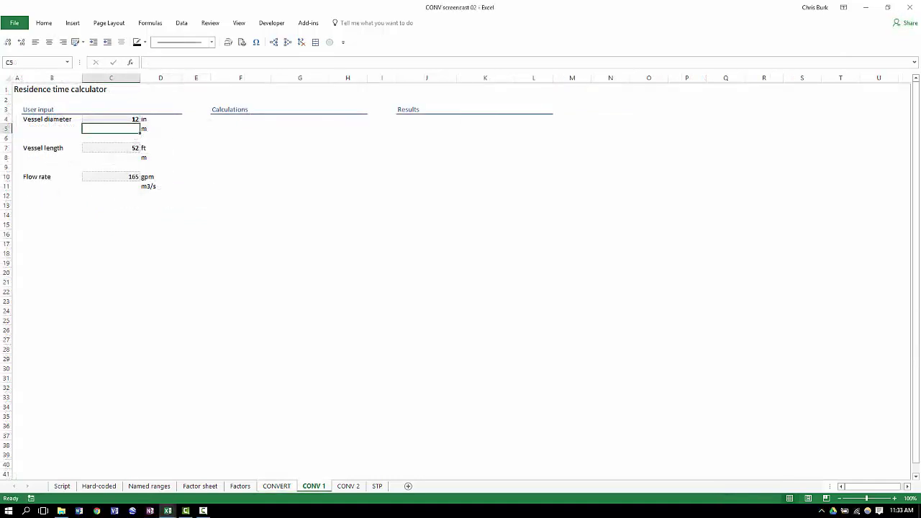
Convert the vessel diameter to metres in C5 of the CONV 1 sheet with =CONV(C4,D4,D5).
{"action": "type", "text": "=c"}
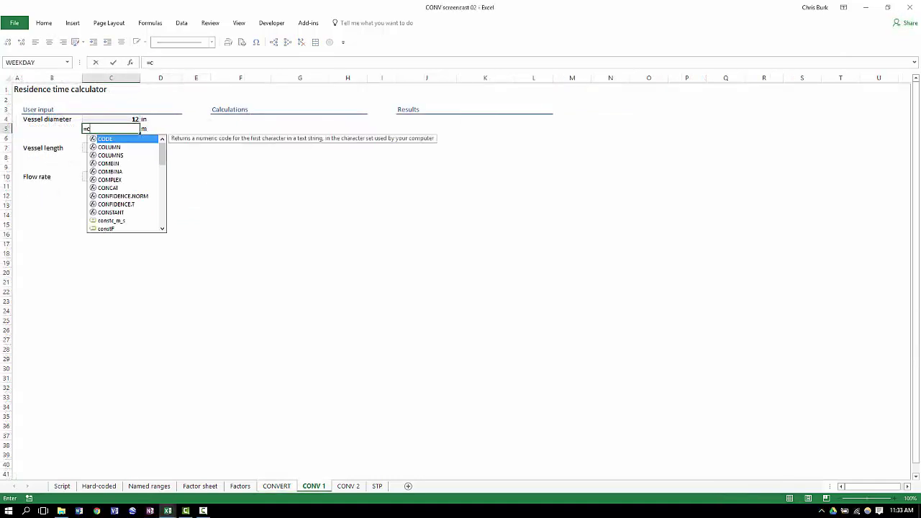
{"action": "type", "text": "onv("}
{"action": "key", "text": "Up"}
{"action": "type", "text": ","}
{"action": "key", "text": "Up"}
{"action": "key", "text": "Right"}
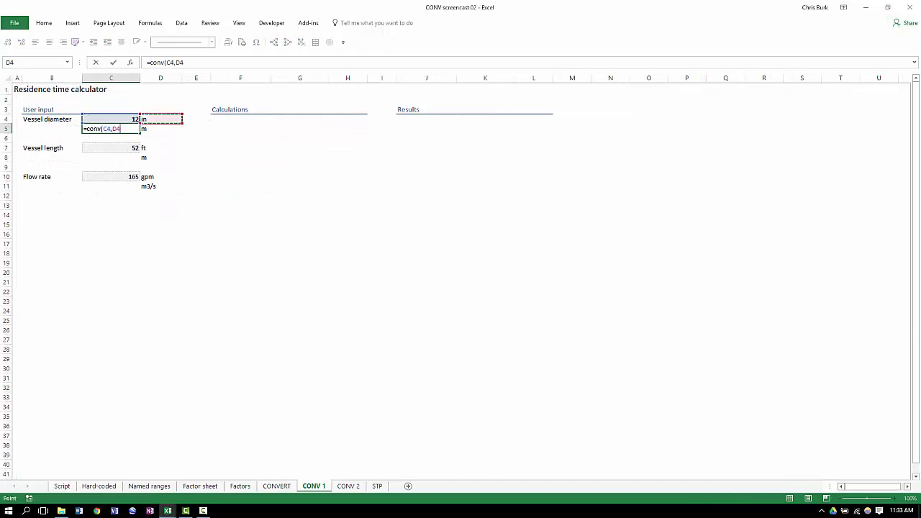
{"action": "type", "text": ","}
{"action": "key", "text": "Right"}
{"action": "key", "text": "Return"}
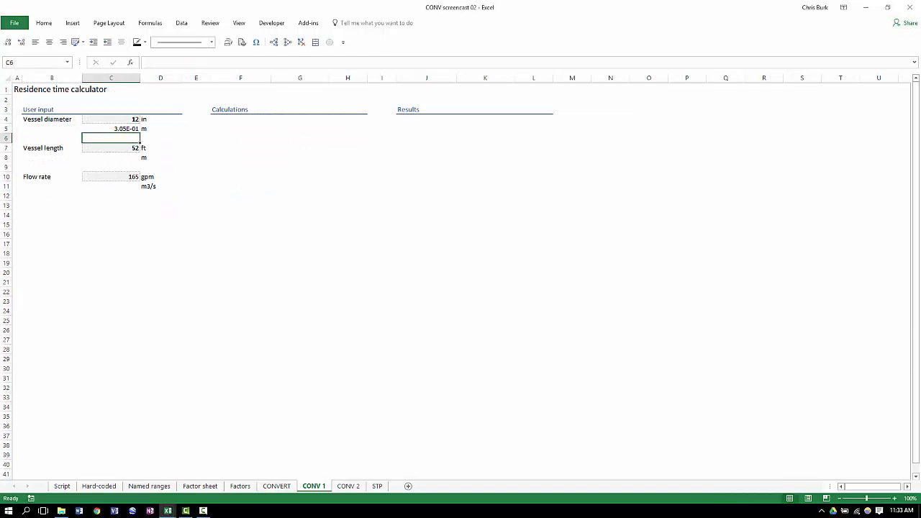
Copy the CONV formula from C5 to the vessel length cell C8 and the flow rate cell C11.
{"action": "key", "text": "Up"}
{"action": "key", "text": "ctrl+c"}
{"action": "key", "text": "Down"}
{"action": "key", "text": "Down"}
{"action": "key", "text": "Down"}
{"action": "key", "text": "ctrl+v"}
{"action": "key", "text": "Down"}
{"action": "key", "text": "Down"}
{"action": "key", "text": "Down"}
{"action": "key", "text": "ctrl+v"}
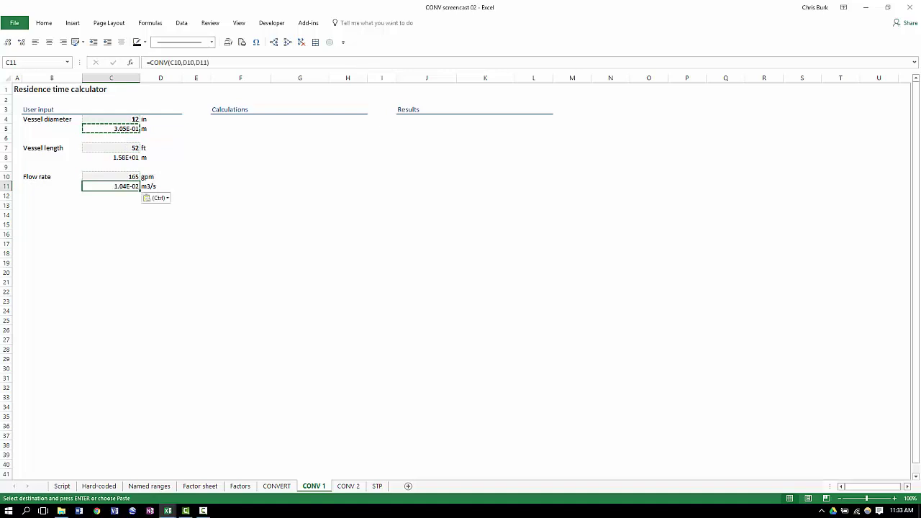
Change the flow rate's input unit in D10 to ft3/min.
{"action": "key", "text": "Up"}
{"action": "key", "text": "Right"}
{"action": "type", "text": "ft3/min"}
{"action": "key", "text": "Return"}
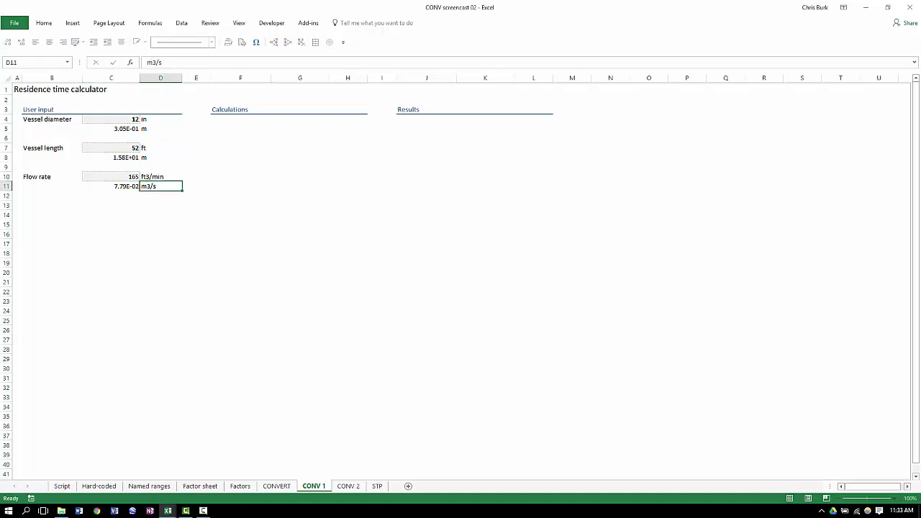
Change the flow rate's input unit in D10 to gal/d.
{"action": "key", "text": "Up"}
{"action": "type", "text": "gal/day"}
{"action": "key", "text": "Return"}
Set the flow rate's input unit in D10 back to gpm.
{"action": "key", "text": "Up"}
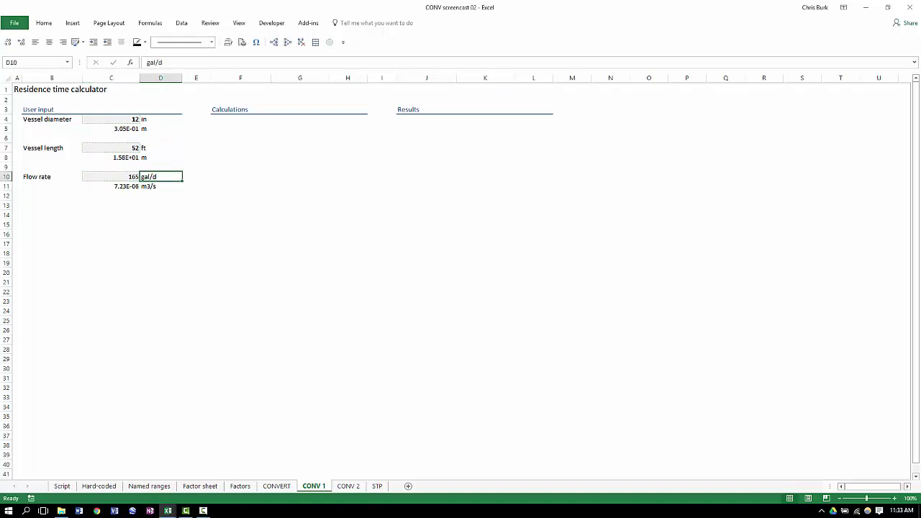
{"action": "type", "text": "gpm"}
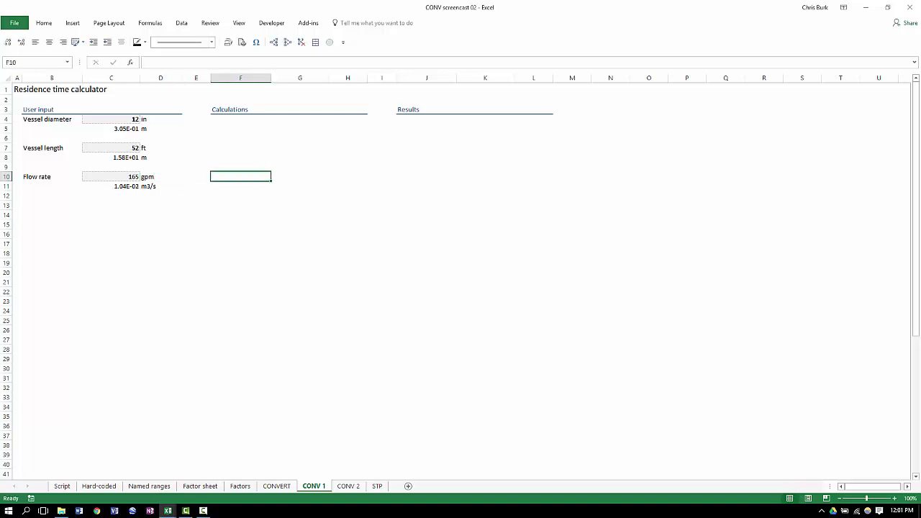
Open the Process Utilities help and look through the CONV function's syntax and supported units.
{"action": "left_click", "coordinate": [308, 24]}
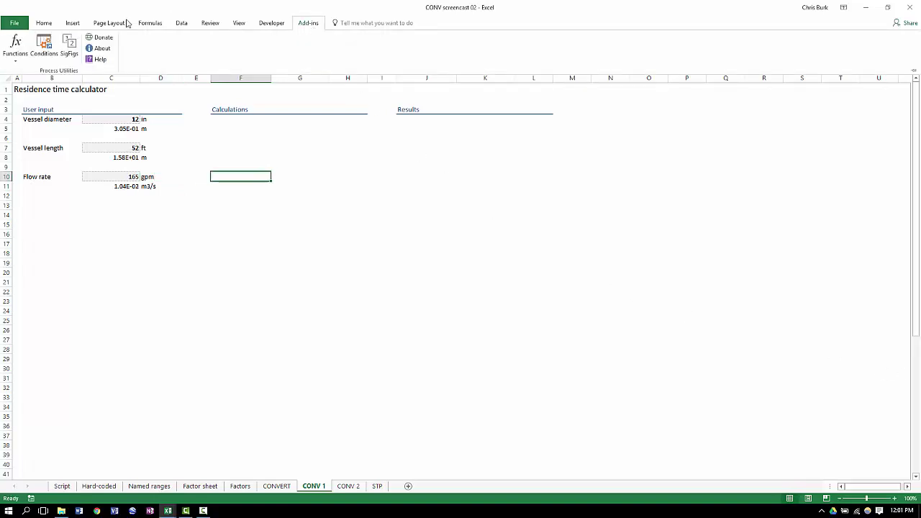
{"action": "left_click", "coordinate": [101, 59]}
{"action": "left_click", "coordinate": [162, 65]}
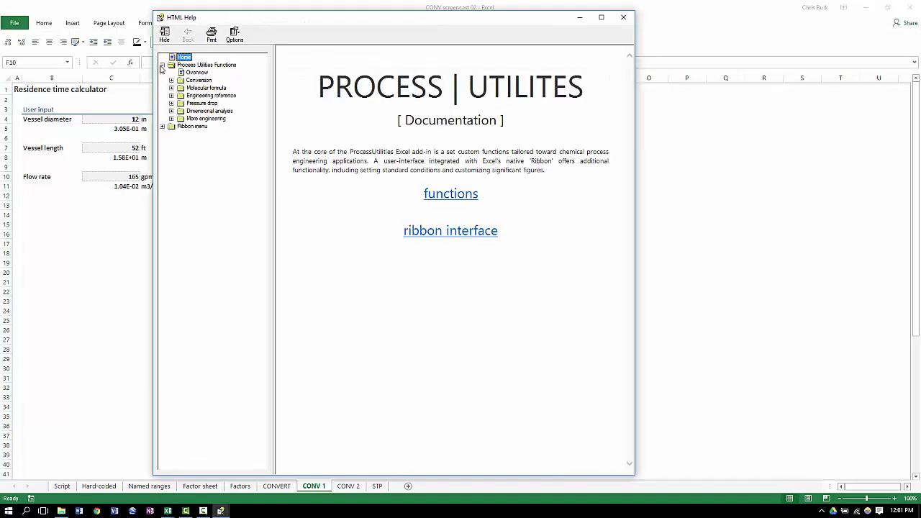
{"action": "left_click", "coordinate": [171, 80]}
{"action": "left_click", "coordinate": [204, 88]}
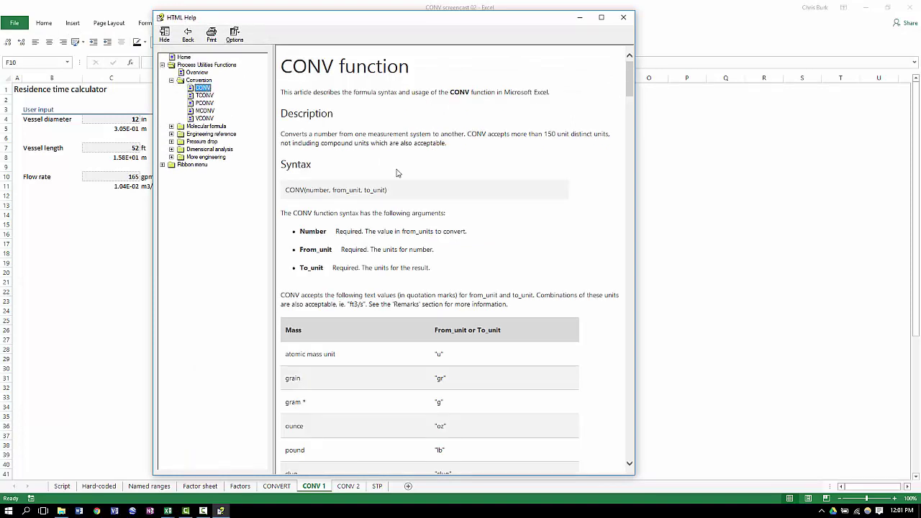
{"action": "left_click_drag", "start_coordinate": [630, 87], "coordinate": [654, 257]}
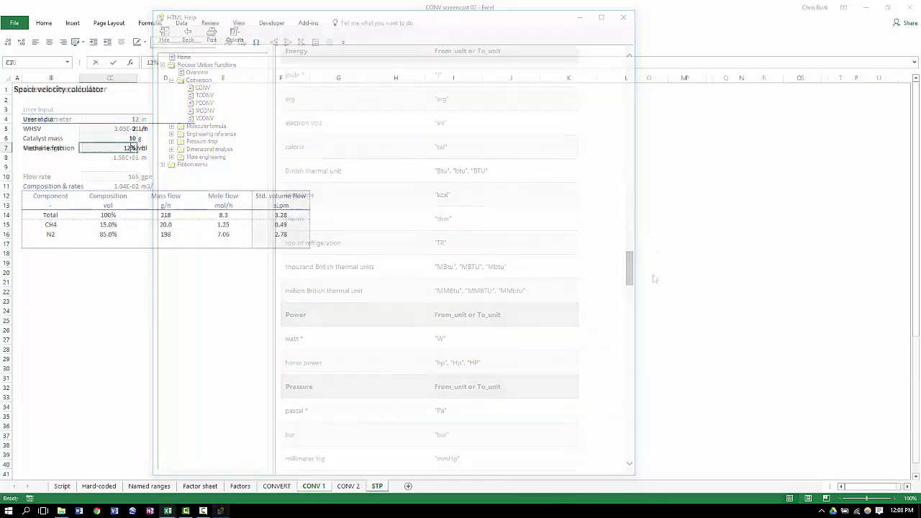
Set the methane fraction to 12% and change the standard conditions to 1 atm and 20 degC.
{"action": "key", "text": "Return"}
{"action": "left_click", "coordinate": [309, 23]}
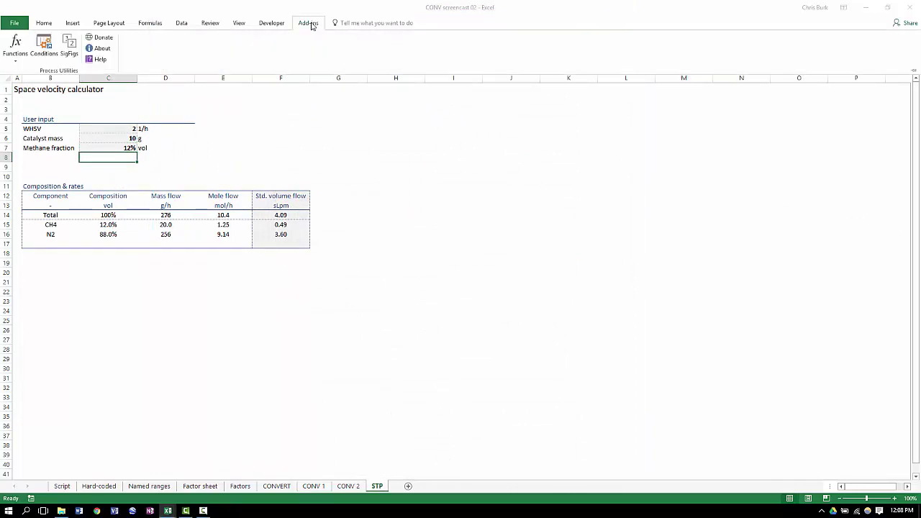
{"action": "left_click", "coordinate": [43, 45]}
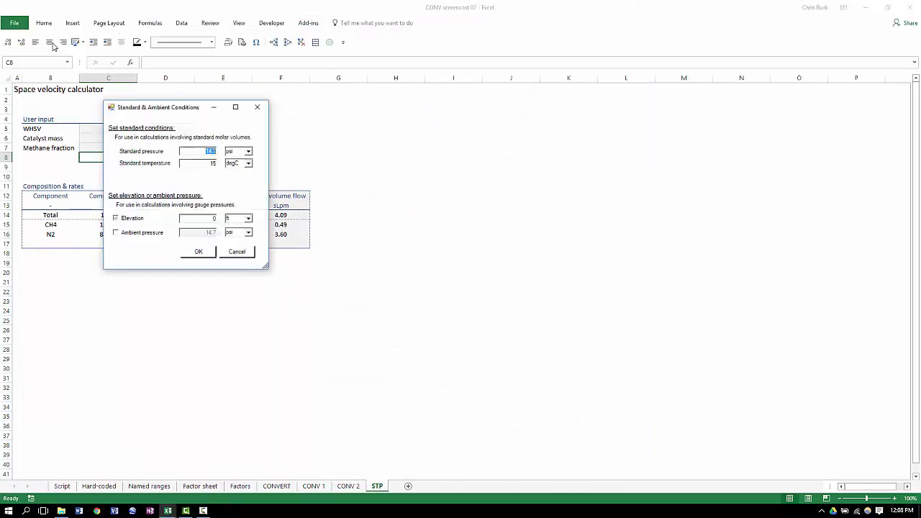
{"action": "type", "text": "1"}
{"action": "left_click", "coordinate": [229, 151]}
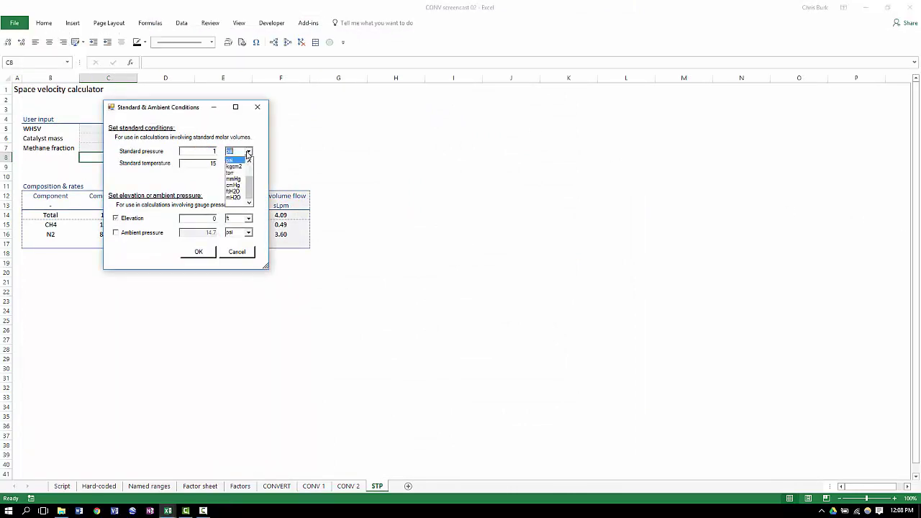
{"action": "left_click", "coordinate": [230, 161]}
{"action": "left_click", "coordinate": [212, 165]}
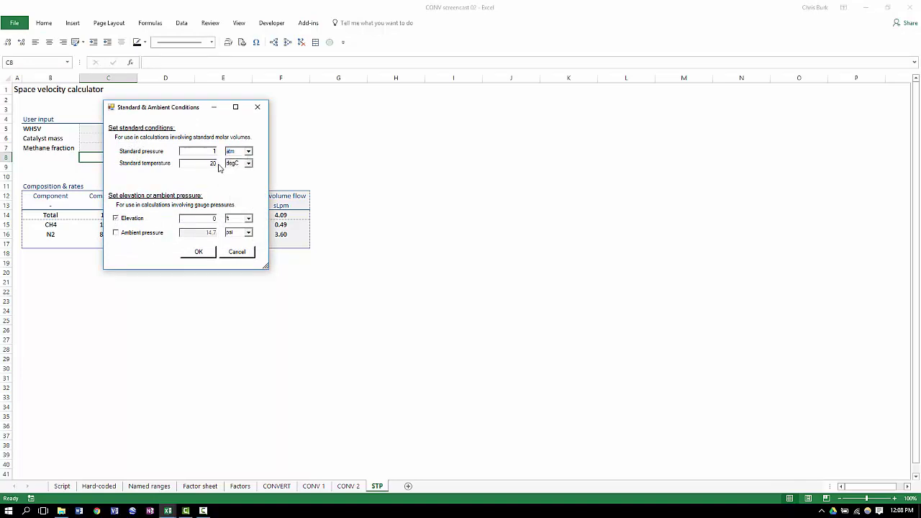
{"action": "left_click", "coordinate": [188, 251]}
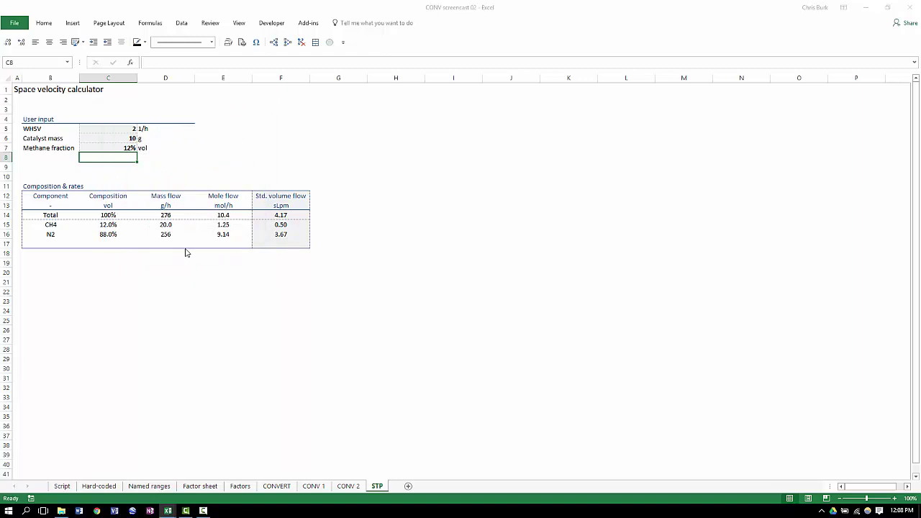
{"action": "left_click_drag", "start_coordinate": [270, 215], "coordinate": [270, 234]}
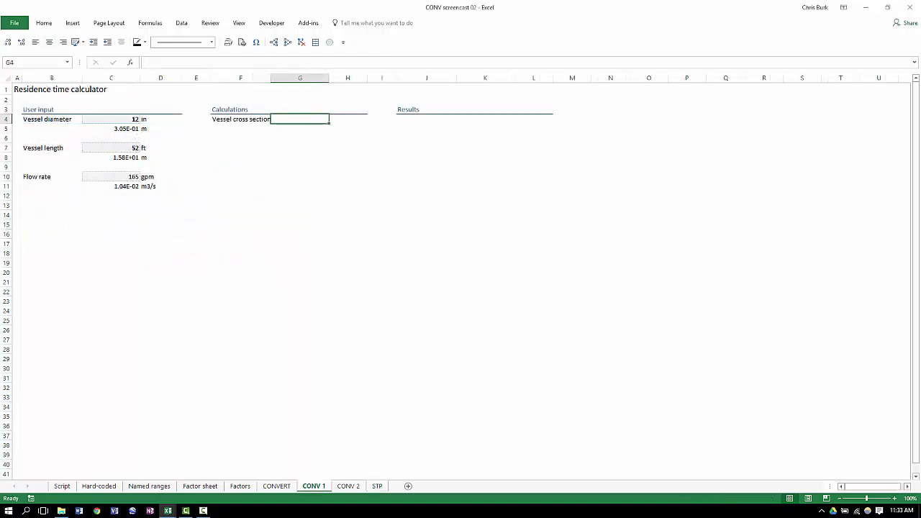
Calculate the vessel cross section in G4 using pi and the square of the metric vessel diameter in C5.
{"action": "type", "text": "=pi"}
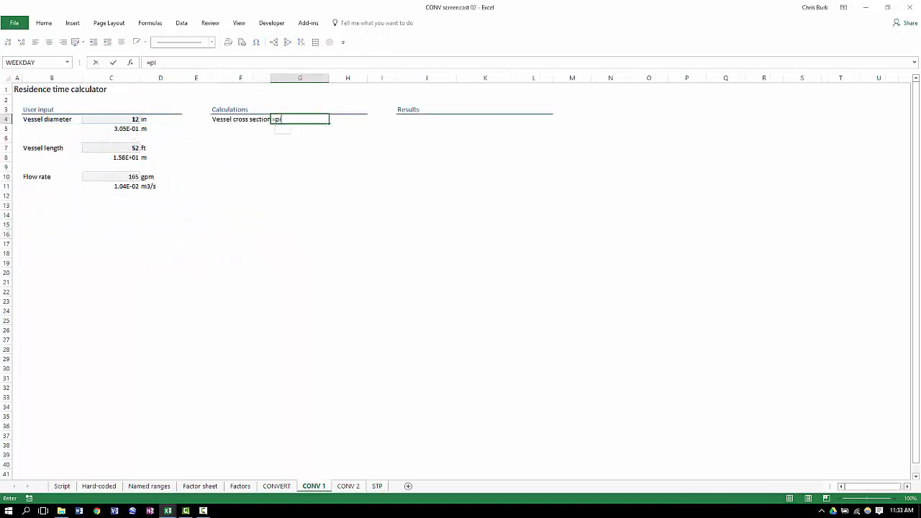
{"action": "type", "text": "()*"}
{"action": "key", "text": "Left"}
{"action": "key", "text": "Left"}
{"action": "key", "text": "Left"}
{"action": "key", "text": "Left"}
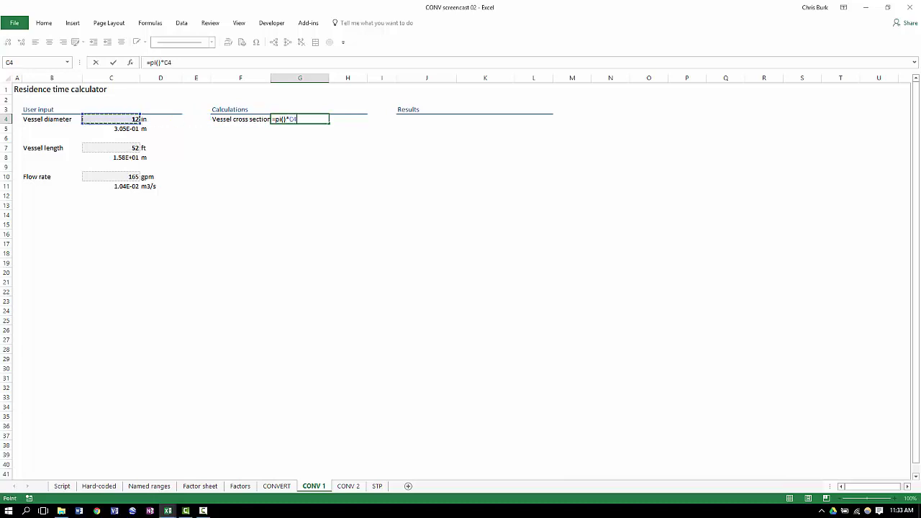
{"action": "key", "text": "Down"}
{"action": "type", "text": "^"}
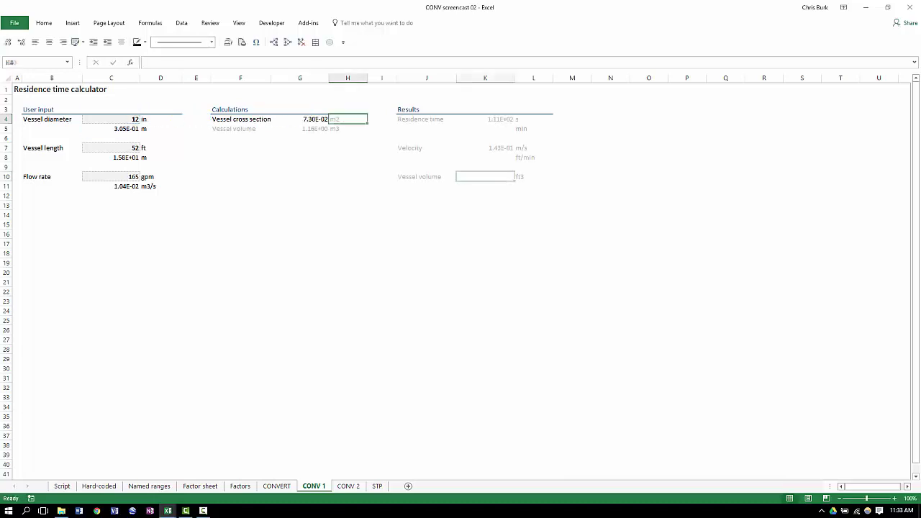
Enter a CONV formula in K10 that converts the vessel volume in G5 from its unit in H5 to ft3.
{"action": "type", "text": "=conv("}
{"action": "key", "text": "Left"}
{"action": "key", "text": "Left"}
{"action": "key", "text": "Left"}
{"action": "key", "text": "Left"}
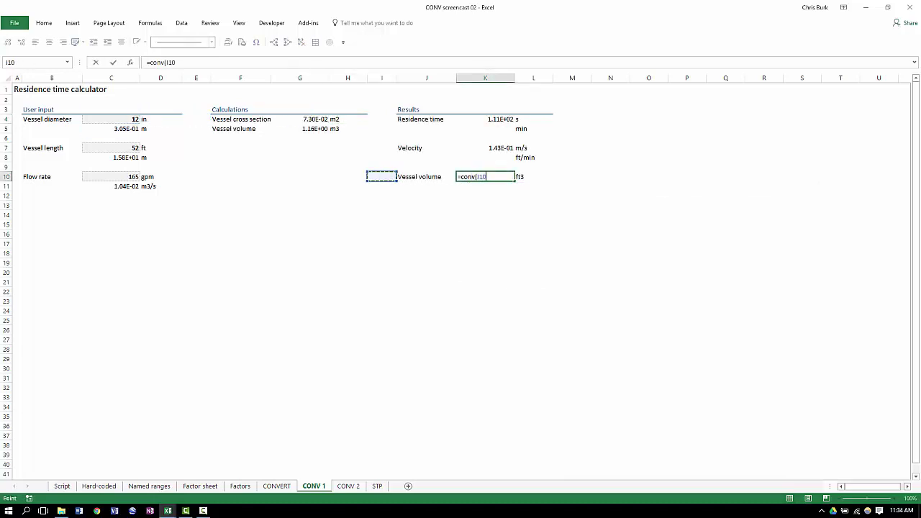
{"action": "key", "text": "Up"}
{"action": "key", "text": "Up"}
{"action": "key", "text": "Up"}
{"action": "key", "text": "Up"}
{"action": "key", "text": "Up"}
{"action": "type", "text": ","}
{"action": "key", "text": "Left"}
{"action": "key", "text": "Left"}
{"action": "key", "text": "Left"}
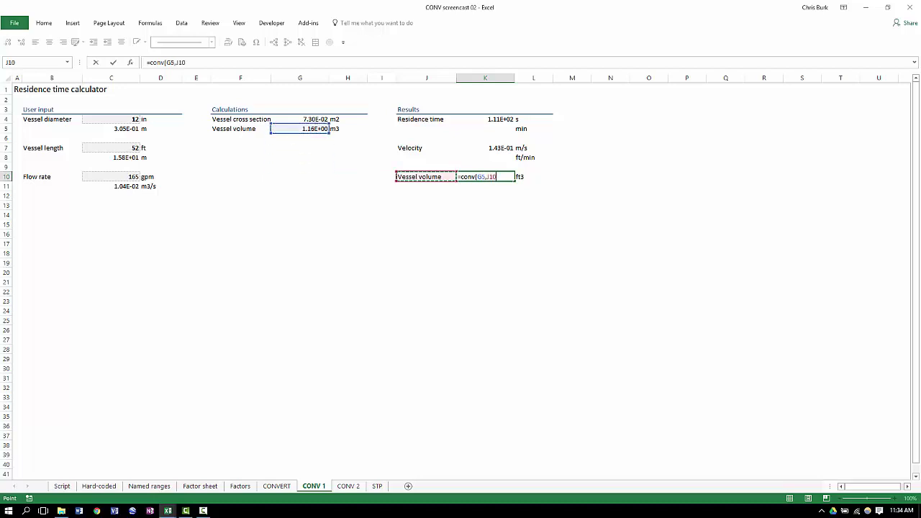
{"action": "key", "text": "Up"}
{"action": "key", "text": "Up"}
{"action": "key", "text": "Up"}
{"action": "key", "text": "Up"}
{"action": "key", "text": "Up"}
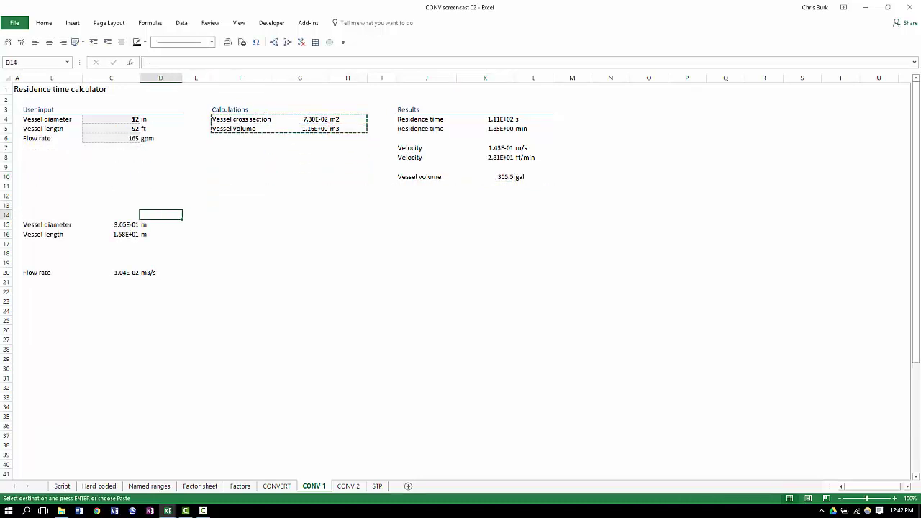
Move the vessel cross section and vessel volume rows directly below the metric vessel length, starting at B17.
{"action": "left_click", "coordinate": [52, 215]}
{"action": "key", "text": "Down"}
{"action": "key", "text": "Down"}
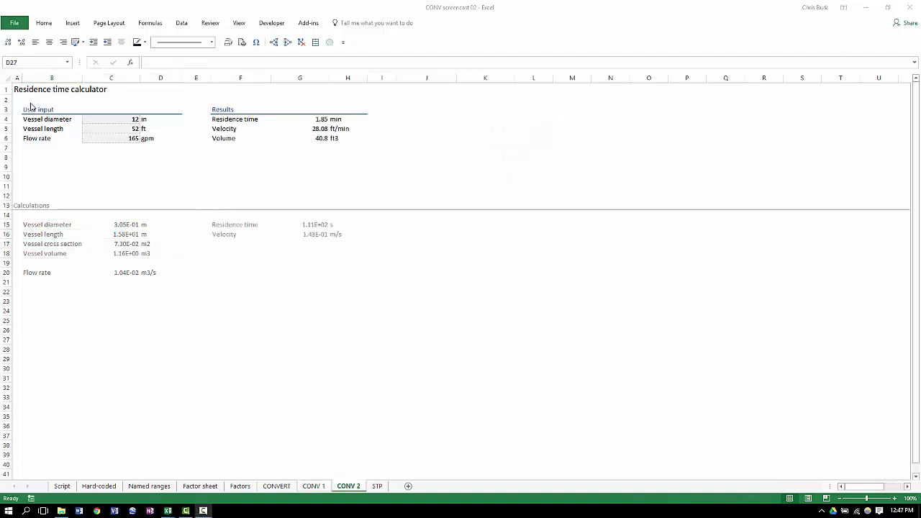
Examine the separate user input, calculations and results blocks on the CONV 2 sheet.
{"action": "left_click", "coordinate": [28, 109]}
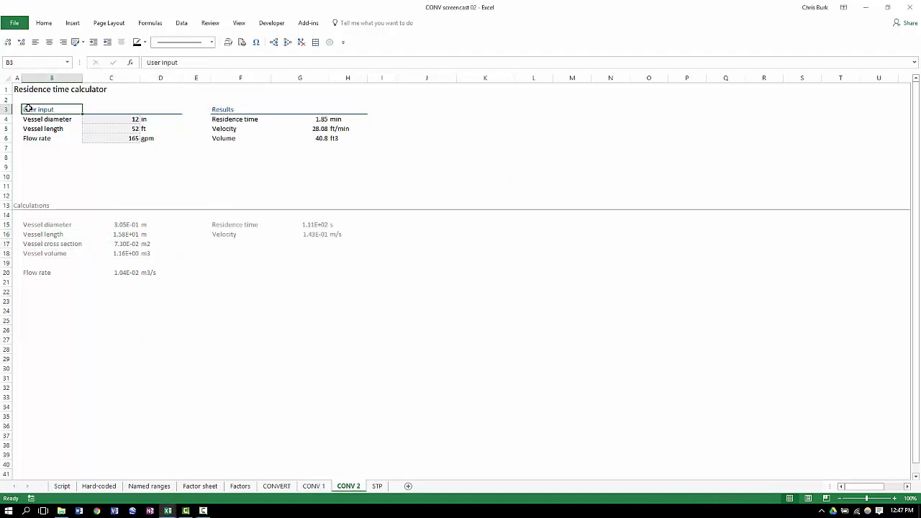
{"action": "left_click_drag", "start_coordinate": [27, 109], "coordinate": [166, 144]}
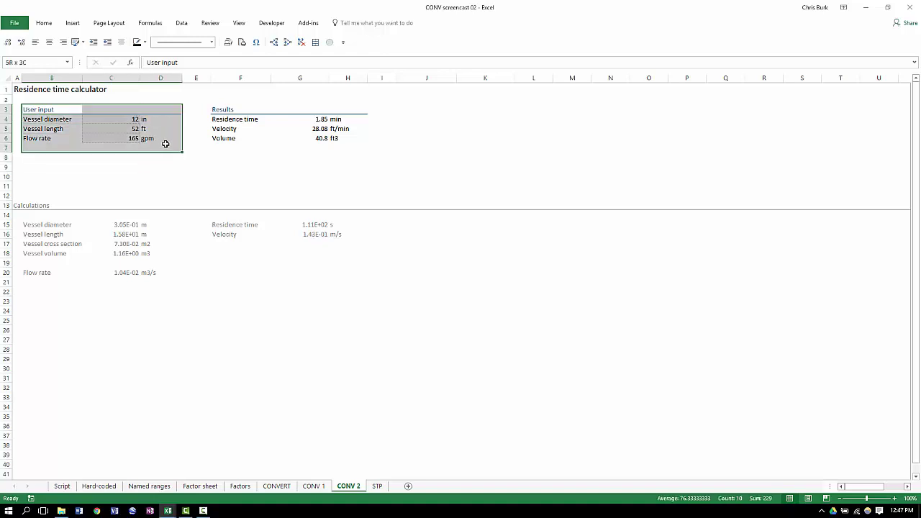
{"action": "left_click_drag", "start_coordinate": [17, 205], "coordinate": [374, 319]}
{"action": "left_click_drag", "start_coordinate": [220, 108], "coordinate": [418, 157]}
{"action": "left_click", "coordinate": [423, 193]}
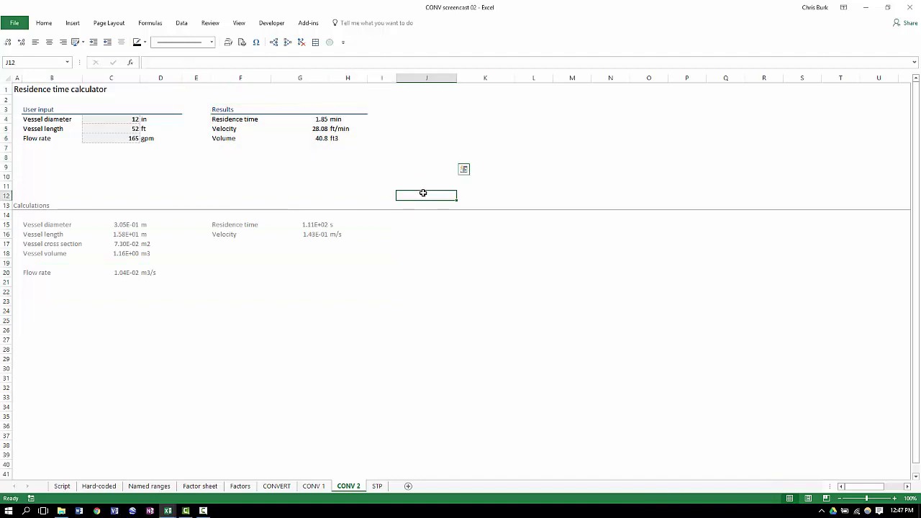
Set the input units to cm for vessel diameter and length and mL/min for flow rate.
{"action": "key", "text": "Left"}
{"action": "key", "text": "Left"}
{"action": "key", "text": "Left"}
{"action": "key", "text": "Left"}
{"action": "key", "text": "Left"}
{"action": "key", "text": "Left"}
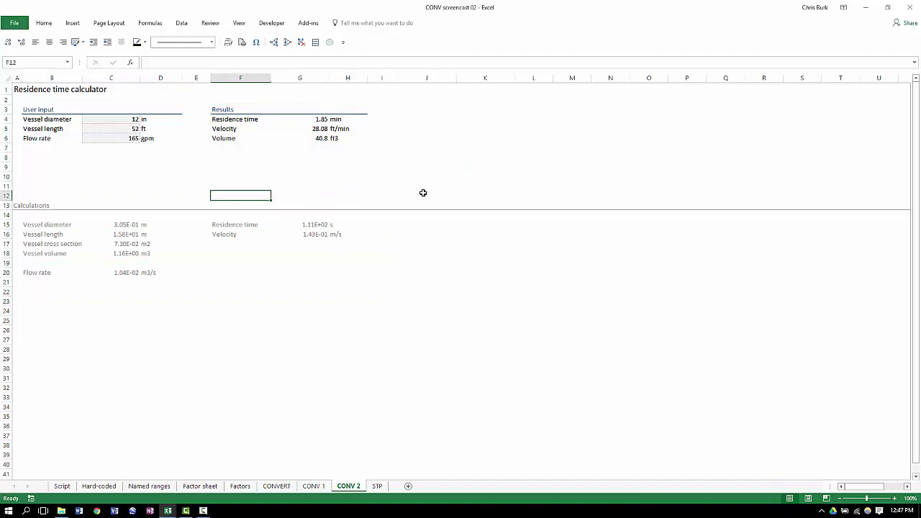
{"action": "key", "text": "Up"}
{"action": "key", "text": "Up"}
{"action": "key", "text": "Up"}
{"action": "key", "text": "Up"}
{"action": "key", "text": "Up"}
{"action": "key", "text": "Up"}
{"action": "key", "text": "Up"}
{"action": "key", "text": "Up"}
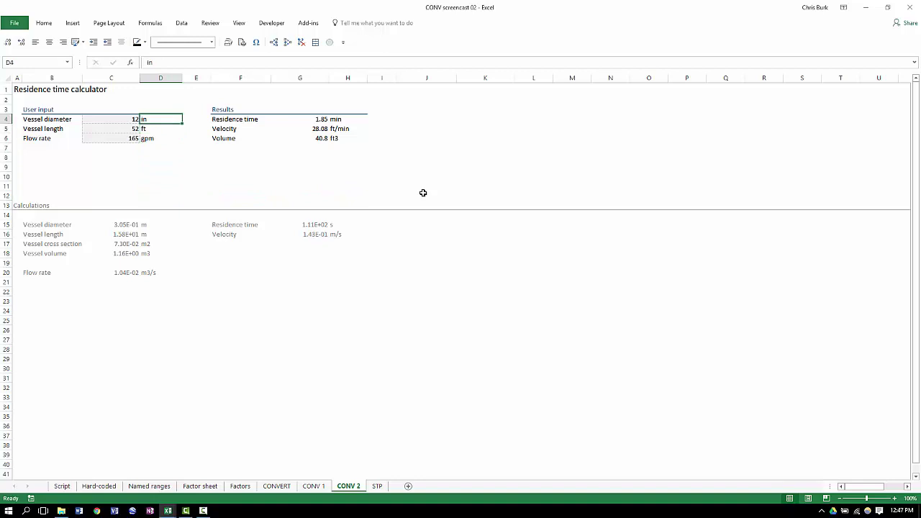
{"action": "type", "text": "cm"}
{"action": "key", "text": "Return"}
{"action": "type", "text": "cm"}
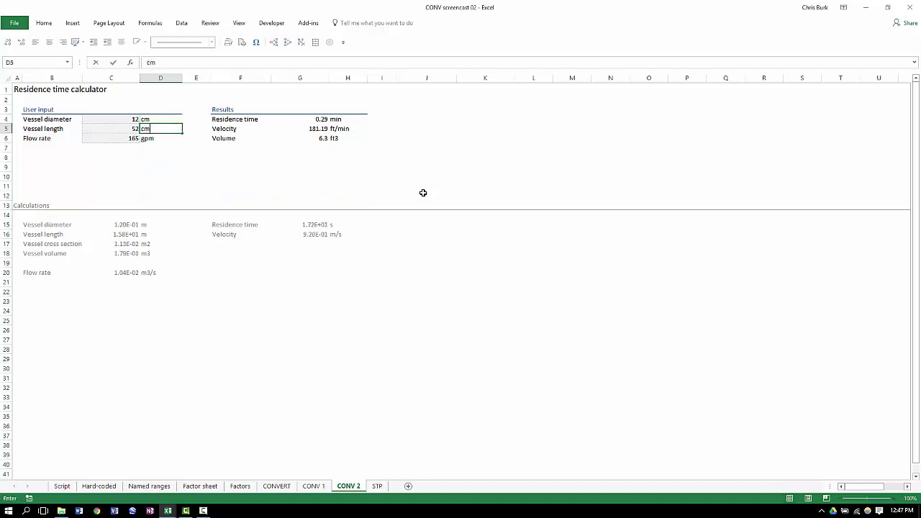
{"action": "key", "text": "Return"}
{"action": "type", "text": "mL/min"}
{"action": "key", "text": "Return"}
Set the result units to s for residence time, cm/s for velocity and mL for volume.
{"action": "key", "text": "Up"}
{"action": "key", "text": "Up"}
{"action": "key", "text": "Up"}
{"action": "key", "text": "Right"}
{"action": "key", "text": "Right"}
{"action": "key", "text": "Right"}
{"action": "key", "text": "Right"}
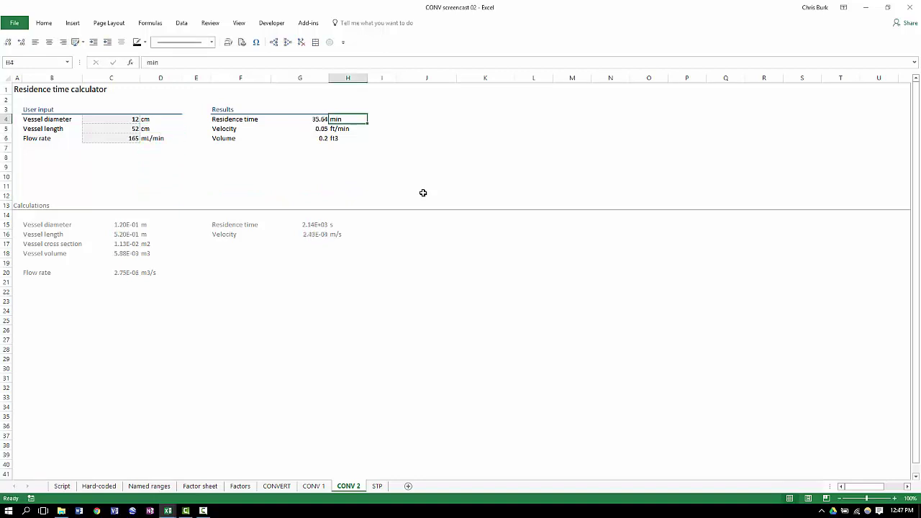
{"action": "type", "text": "s"}
{"action": "key", "text": "Return"}
{"action": "type", "text": "cm/s"}
{"action": "key", "text": "Return"}
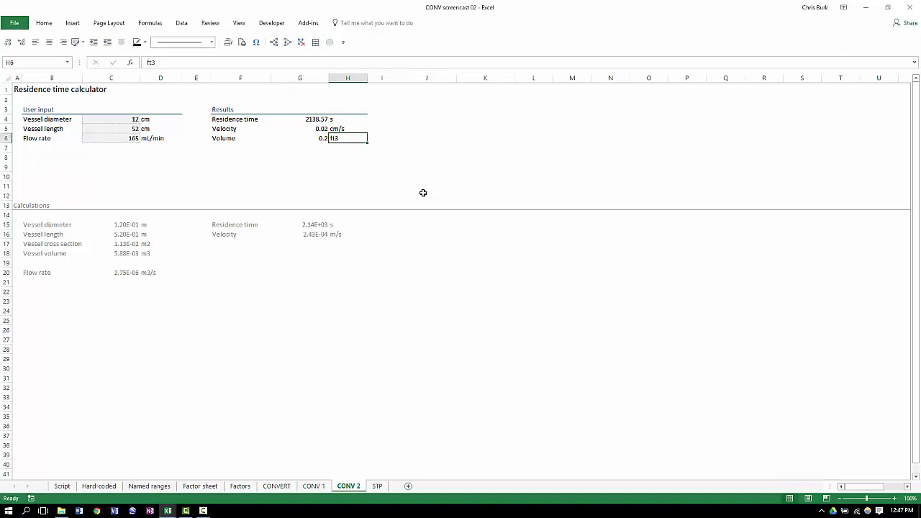
{"action": "type", "text": "mL"}
{"action": "key", "text": "Return"}
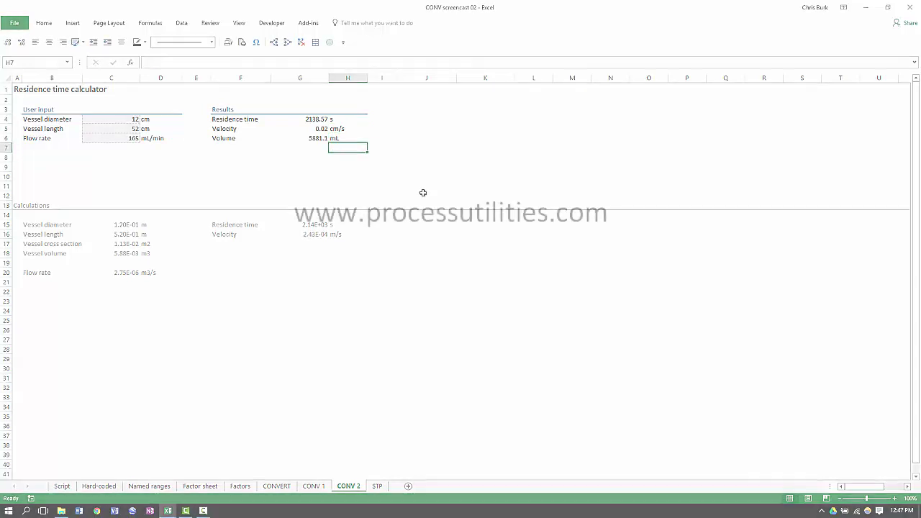